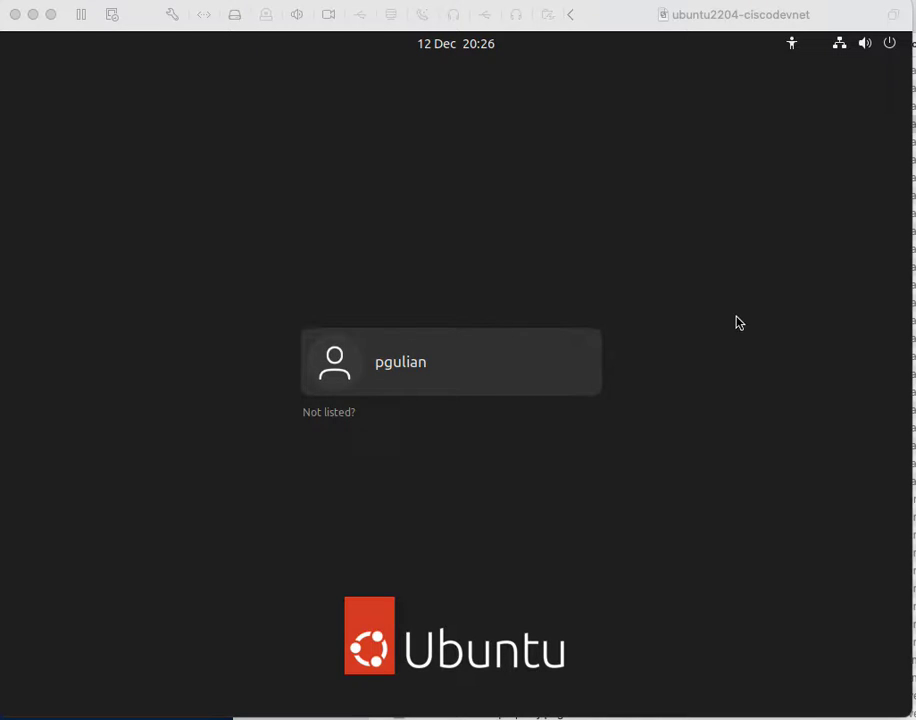
# - Restart the VM via the system menu's Power Off / Log Out > Restart… option
pyautogui.click(892, 47)
pyautogui.click(861, 196)
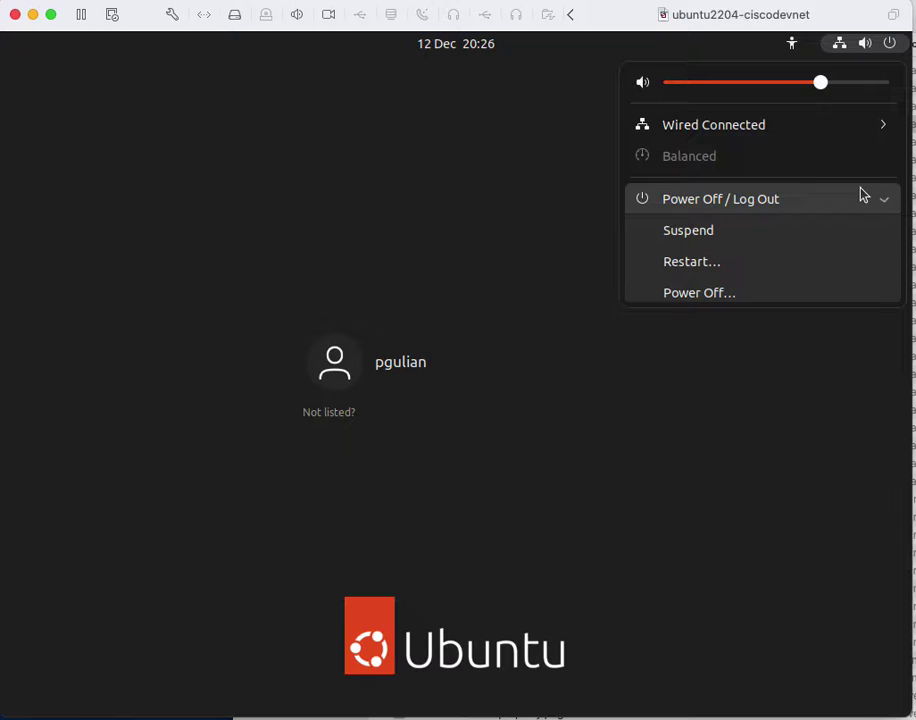
pyautogui.click(790, 266)
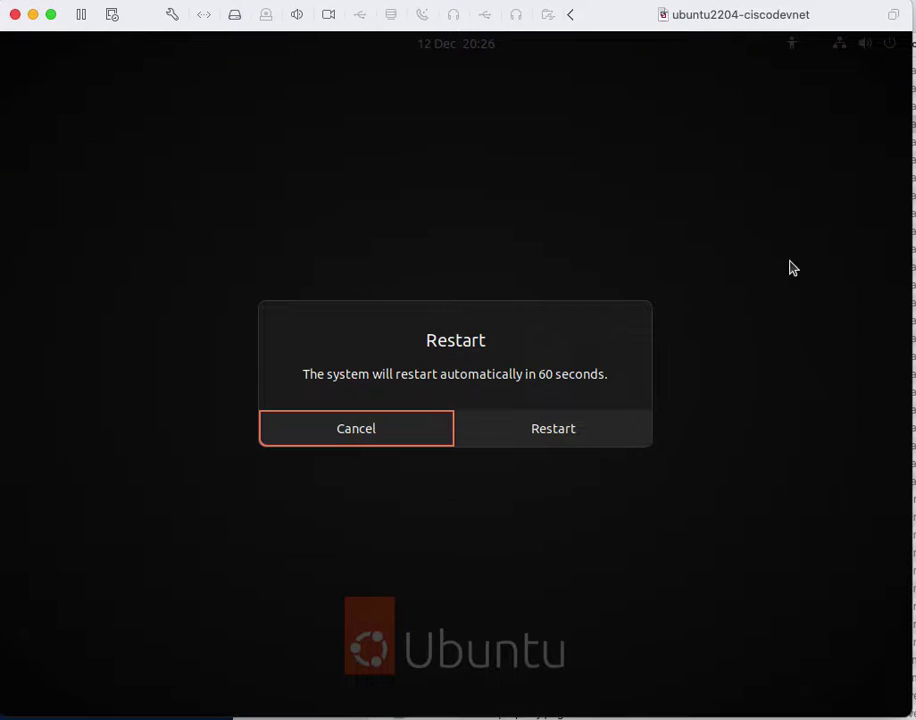
pyautogui.click(572, 428)
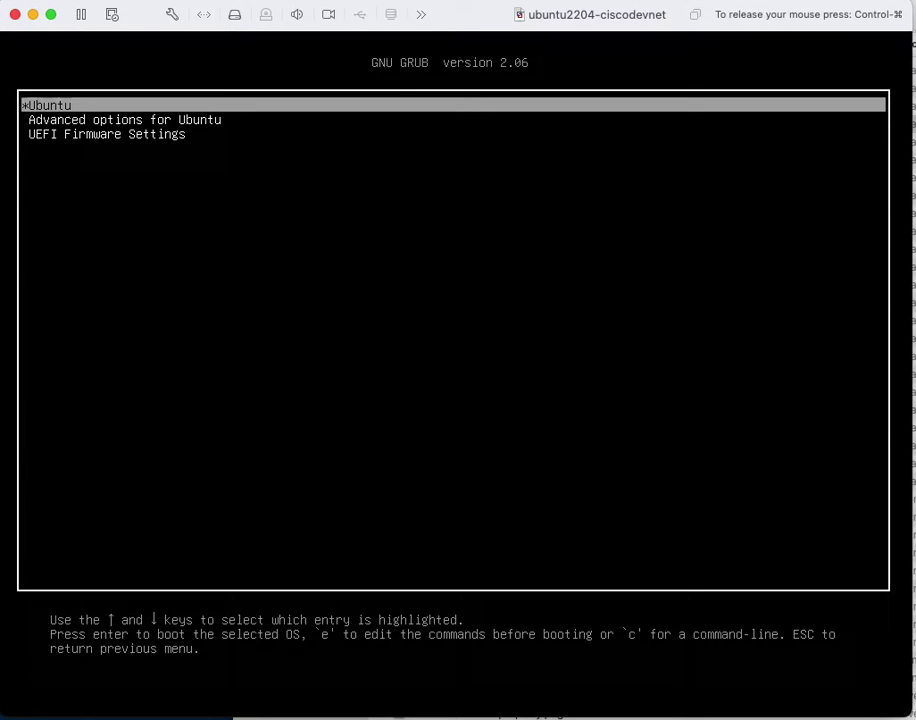
# - Boot the 5.15.0-41-generic (recovery mode) entry under Advanced options for Ubuntu
pyautogui.press('Down')
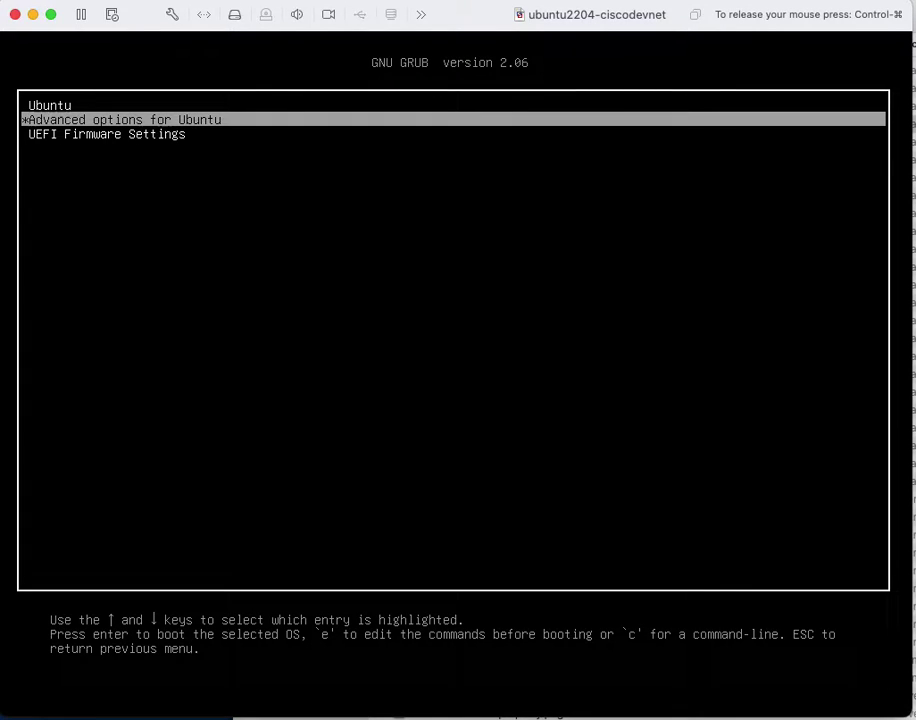
pyautogui.press('Down')
pyautogui.press('Up')
pyautogui.press('Return')
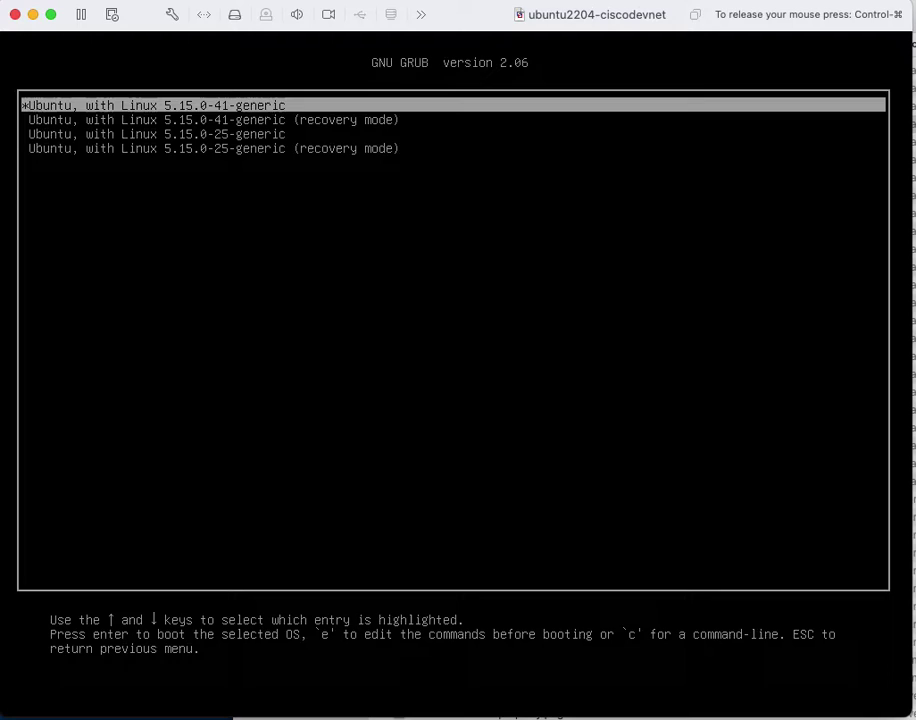
pyautogui.press('Down')
pyautogui.press('Down')
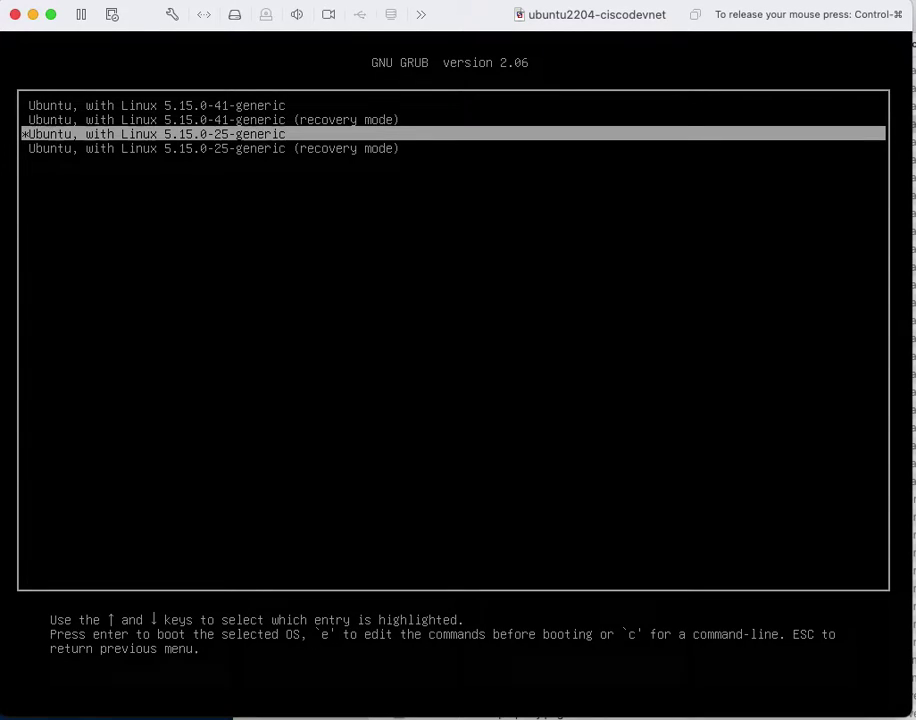
pyautogui.press('Up')
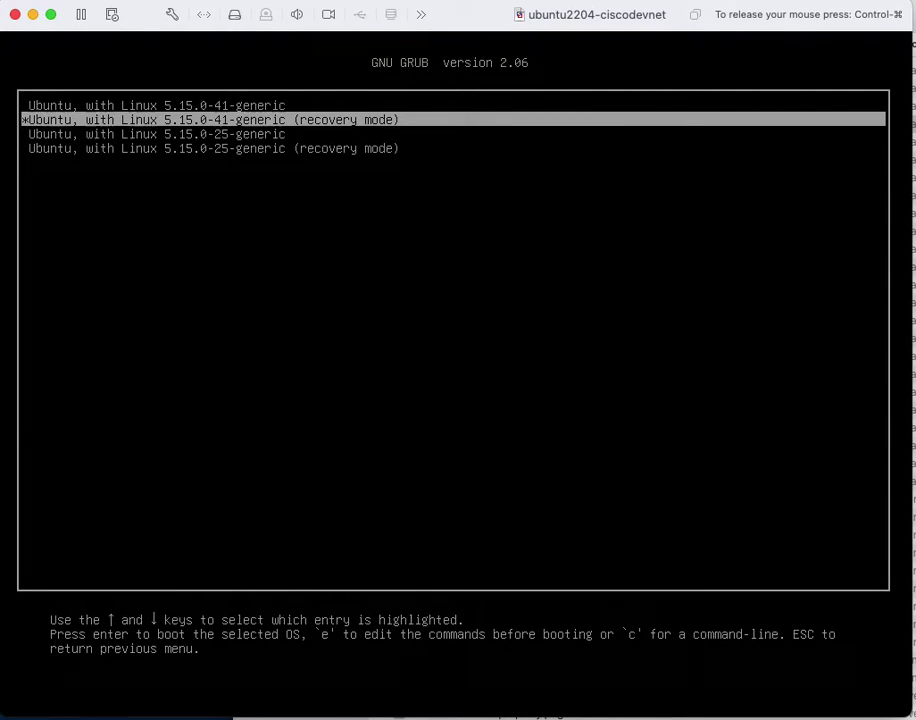
pyautogui.press('Return')
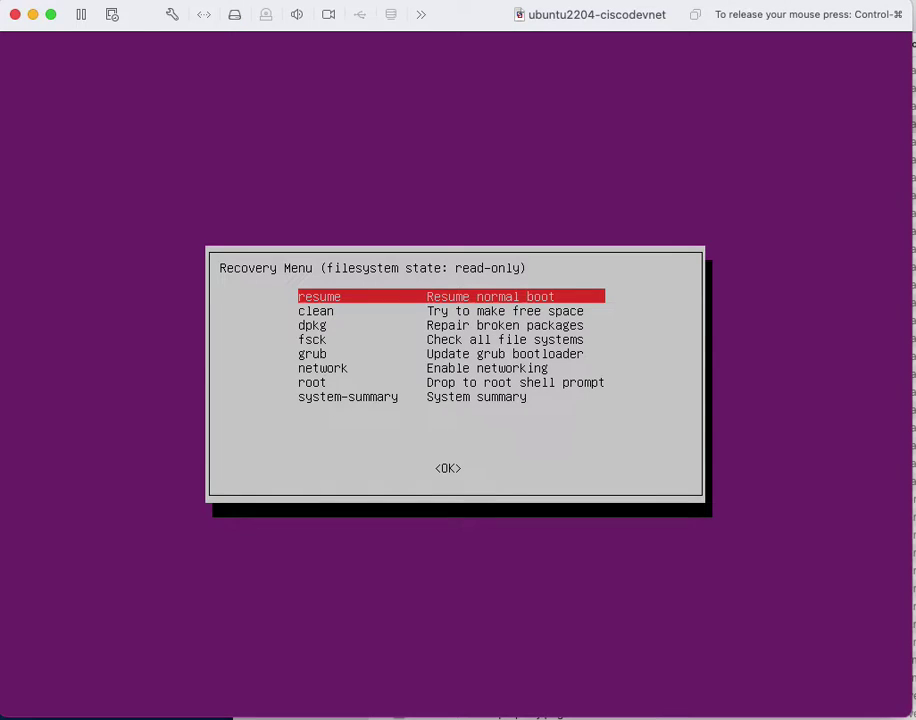
# - Highlight 'root – Drop to root shell prompt' in the Recovery Menu
pyautogui.press('Down')
pyautogui.press('Down')
pyautogui.press('Down')
pyautogui.press('Down')
pyautogui.press('Down')
pyautogui.press('Down')
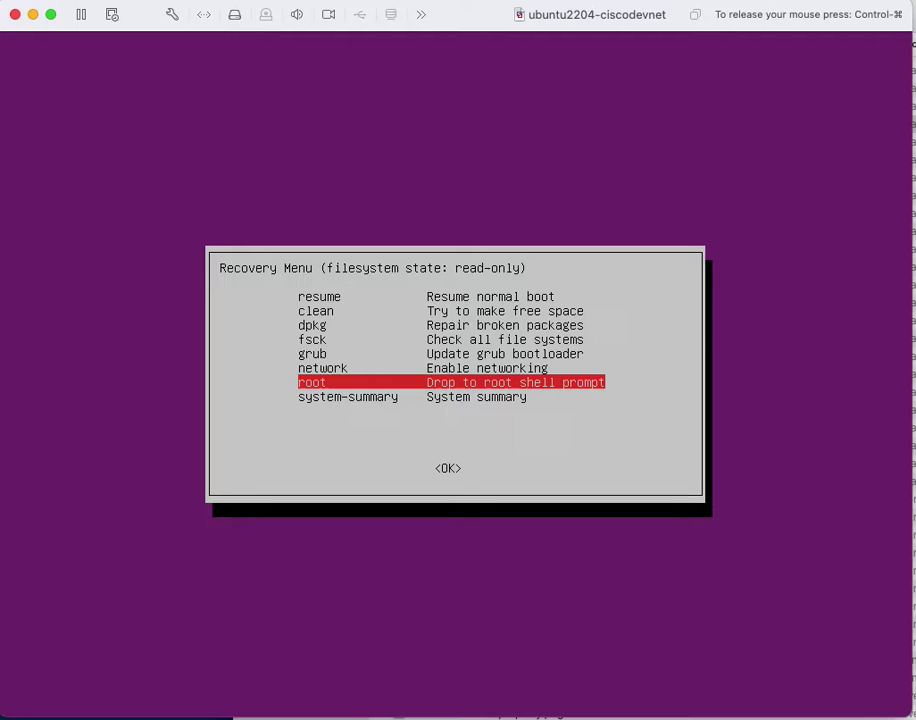
# - Enter the root maintenance shell and run 'mount -rw -o remount /'
pyautogui.press('Return')
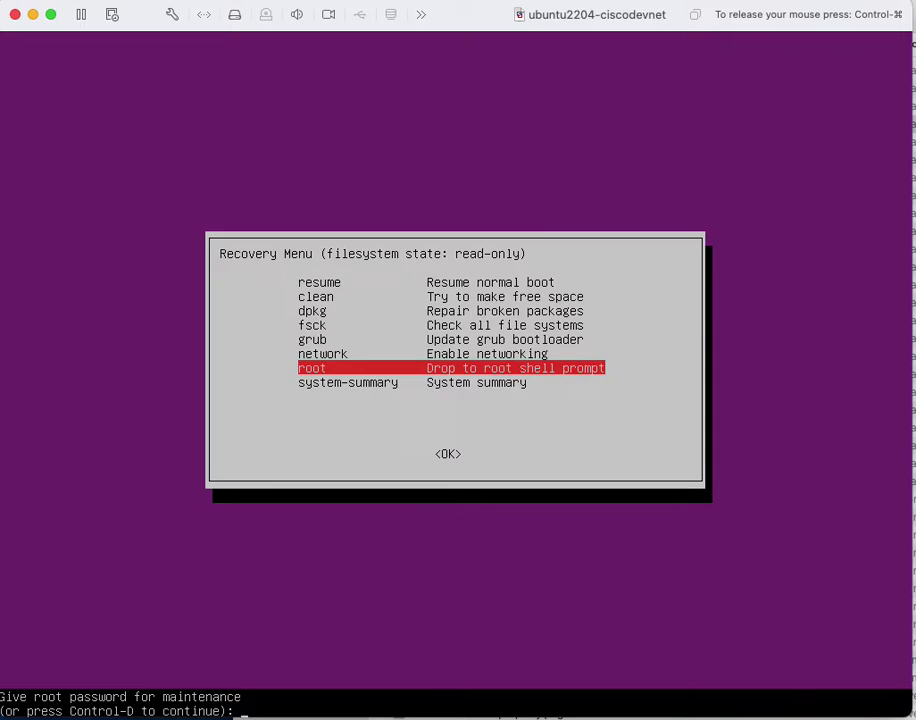
pyautogui.press('Return')
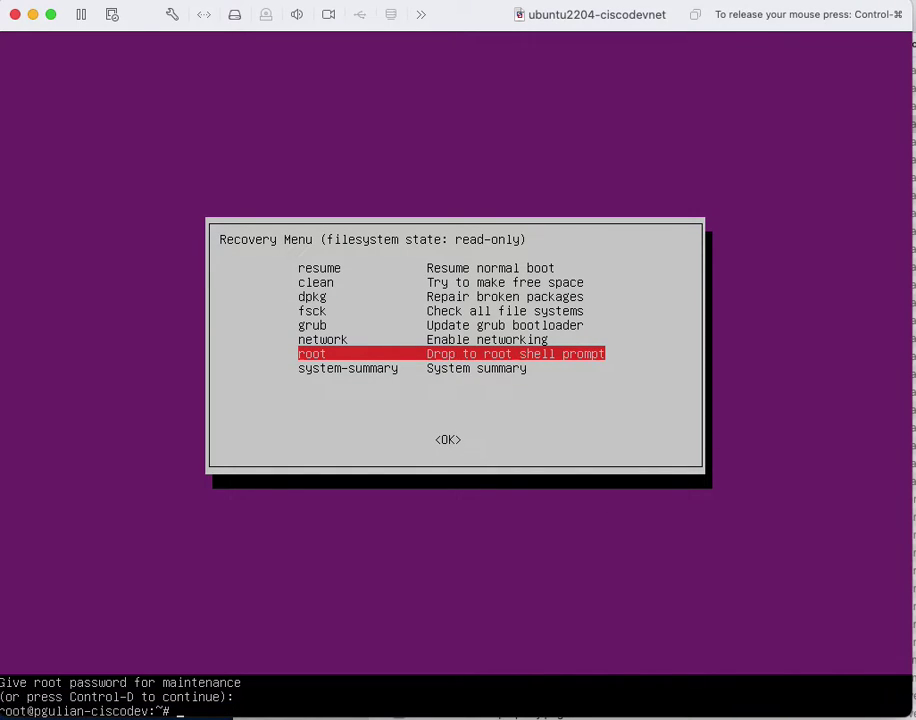
pyautogui.press('Return')
pyautogui.press('Return')
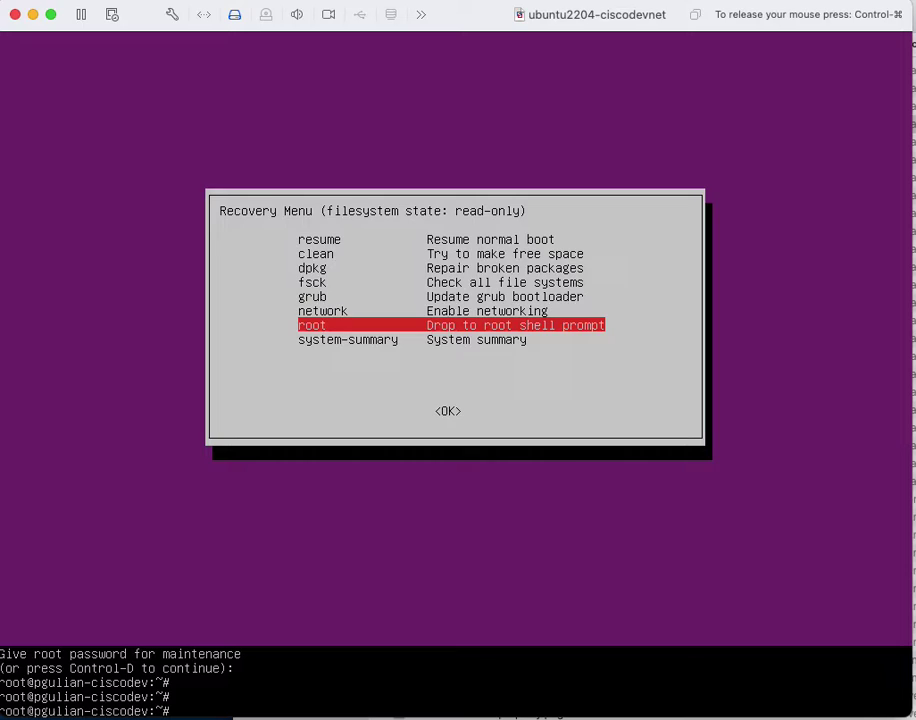
pyautogui.write('mount -rw -o remou')
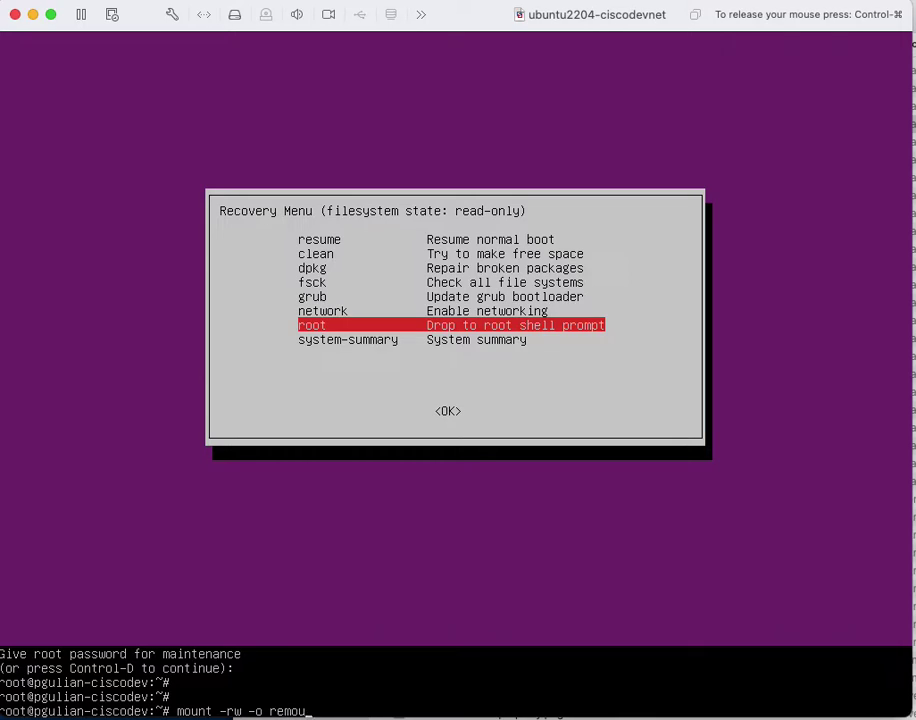
pyautogui.write('nt /')
pyautogui.press('Return')
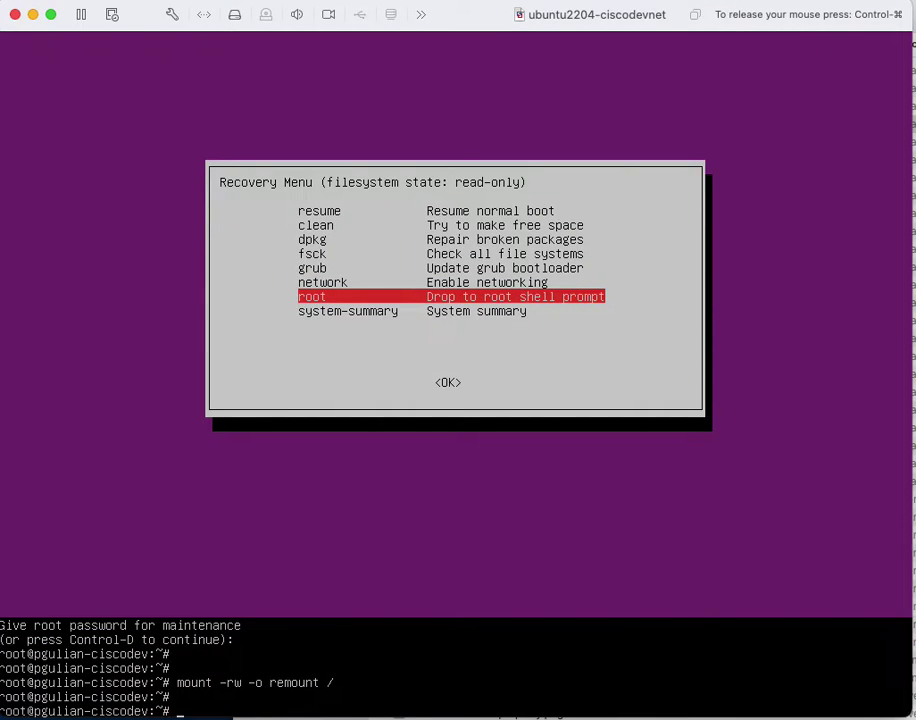
# - Run passwd for the user account and enter the new password twice
pyautogui.write('passwd pgulian')
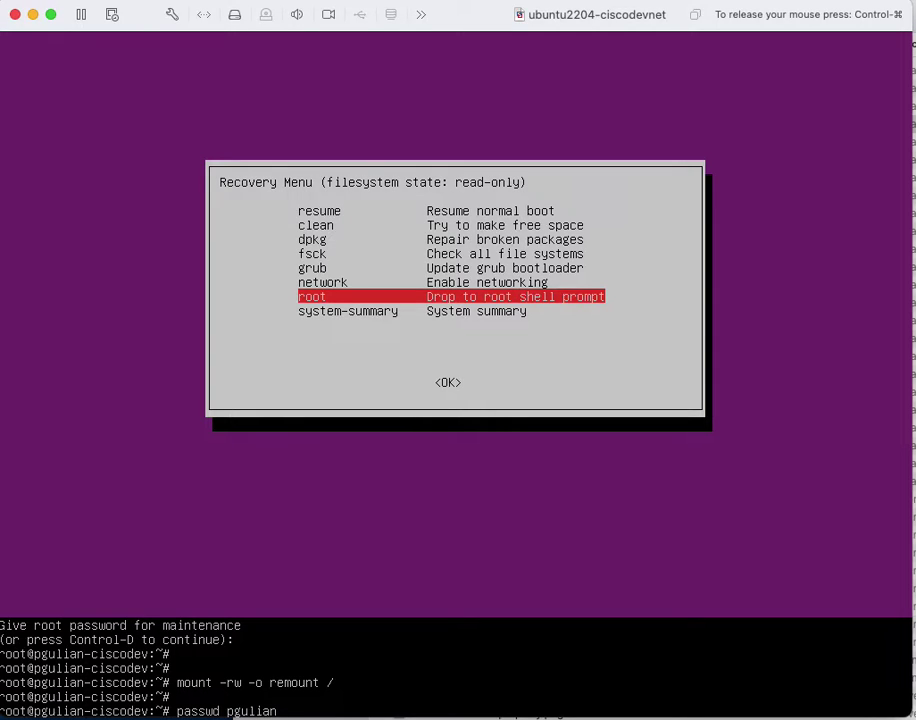
pyautogui.press('Return')
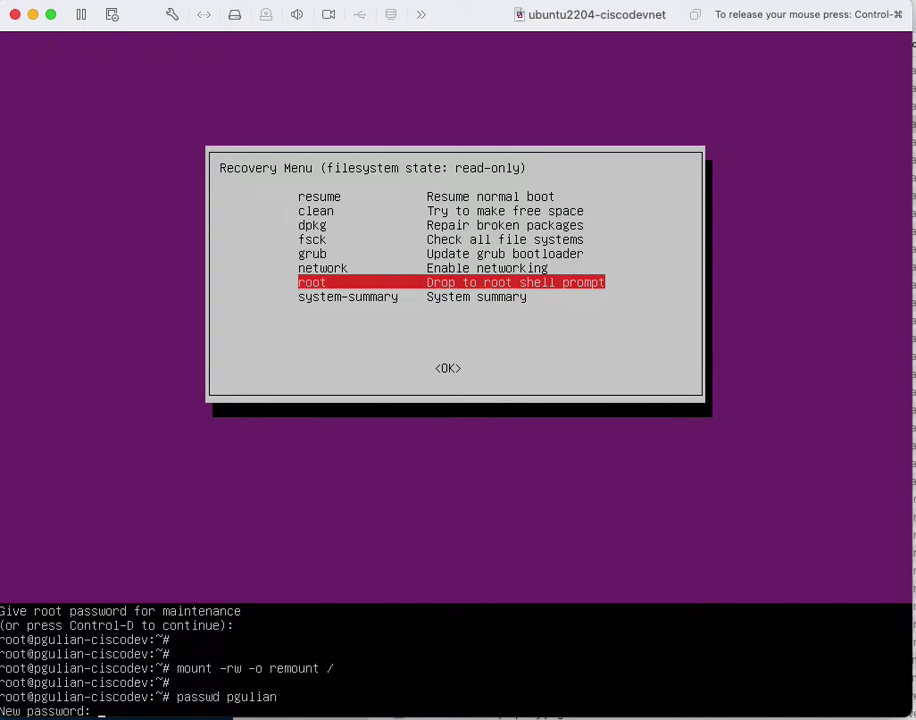
pyautogui.press('Return')
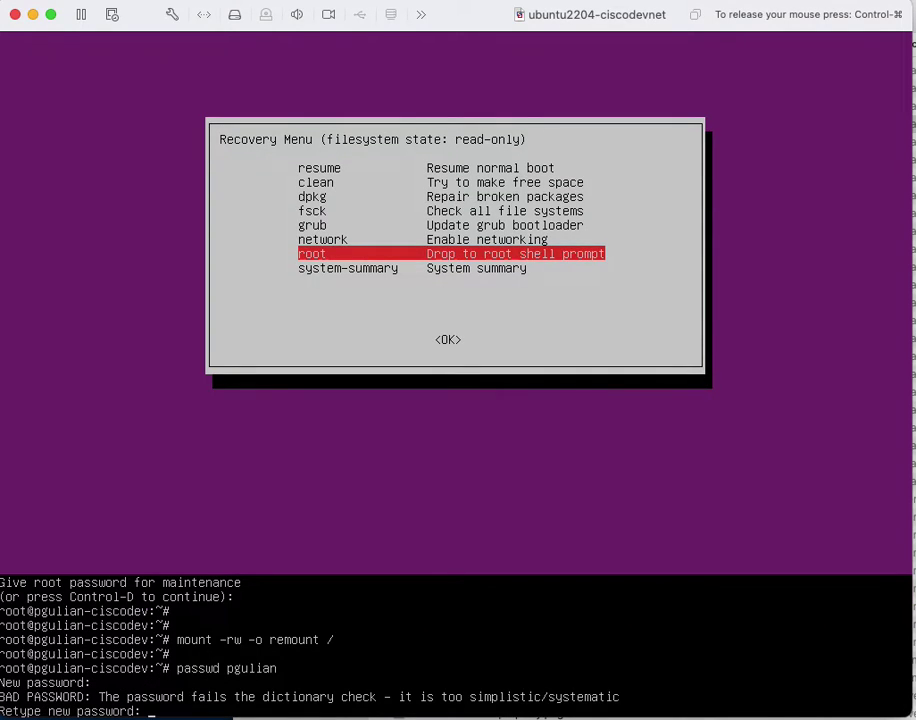
pyautogui.press('Return')
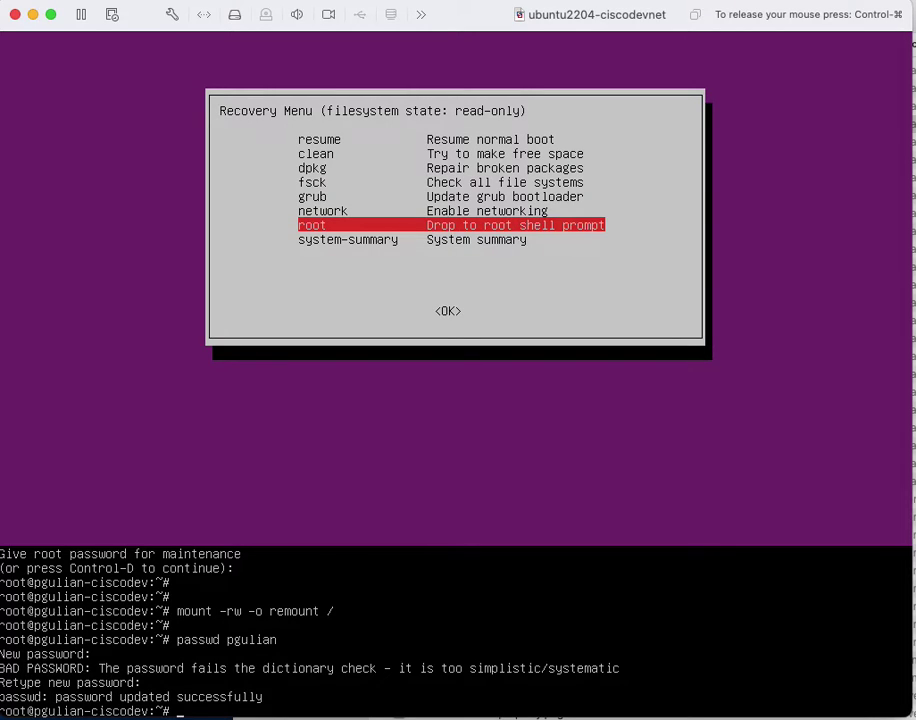
pyautogui.write('shutdown -r no2')
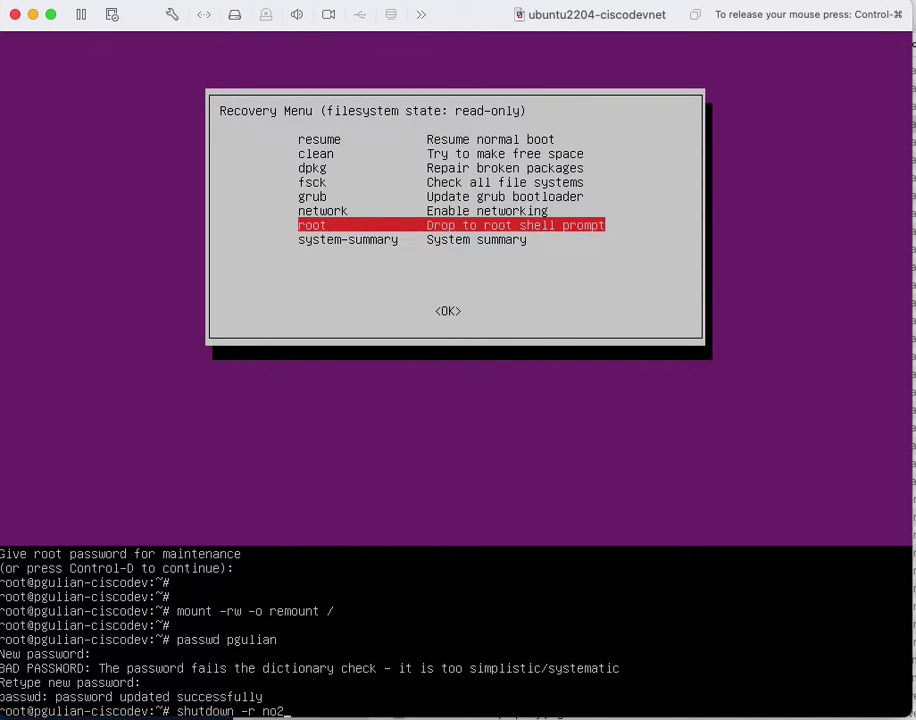
# - Correct the typo and run 'shutdown -r now' to reboot to the login screen
pyautogui.press('BackSpace')
pyautogui.write('w')
pyautogui.press('Return')
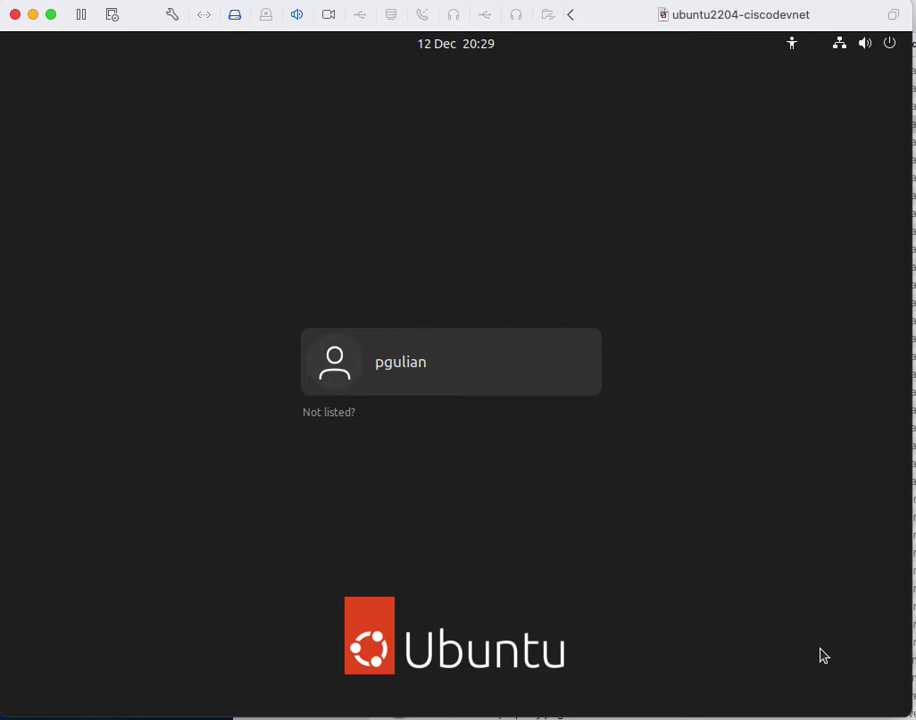
# - Sign in to the user account with the new password and clear the desktop icon selection
pyautogui.click(424, 395)
pyautogui.write('******')
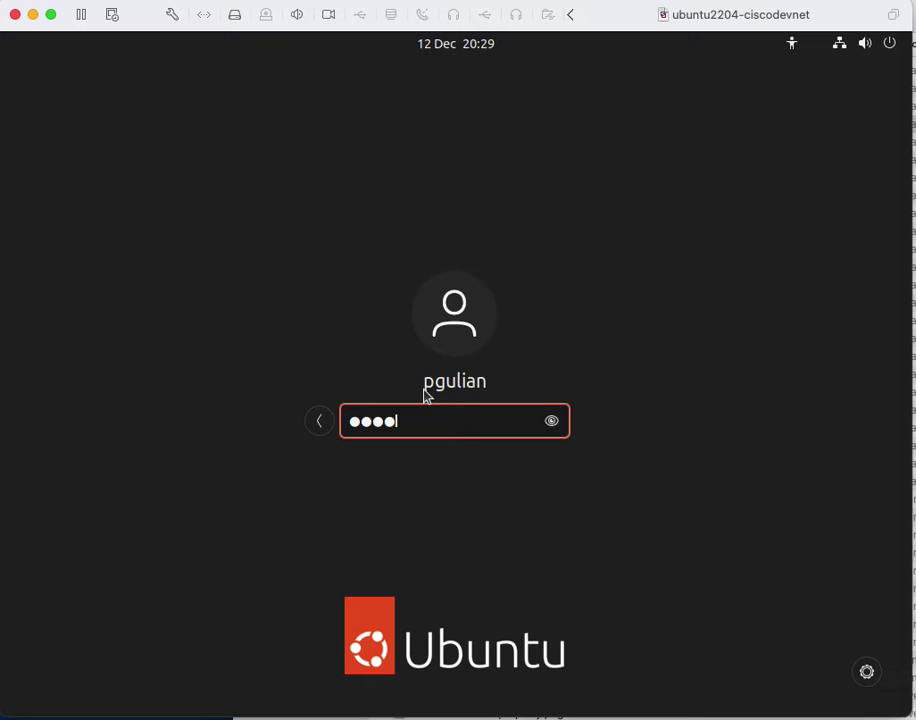
pyautogui.write('**')
pyautogui.press('Return')
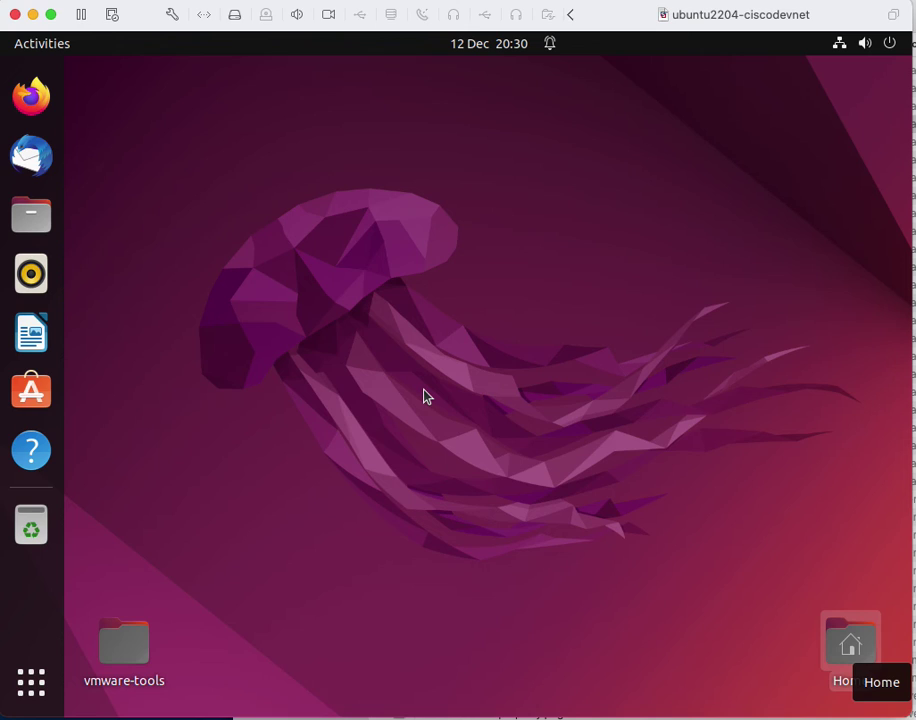
pyautogui.click(424, 396)
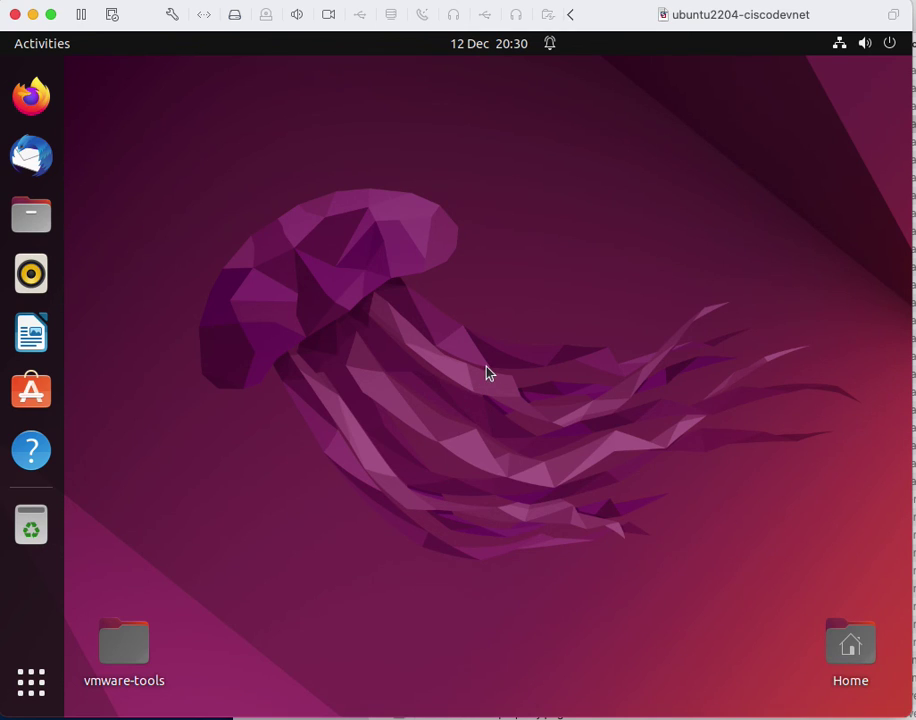